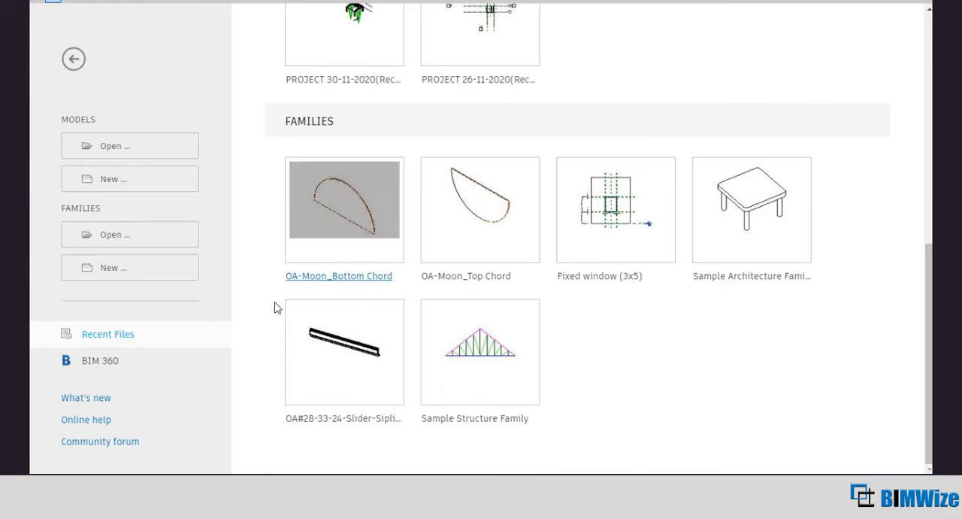
Step: Open the sample architecture table family from the recent families and view the whole table
mouse_move(780, 255)
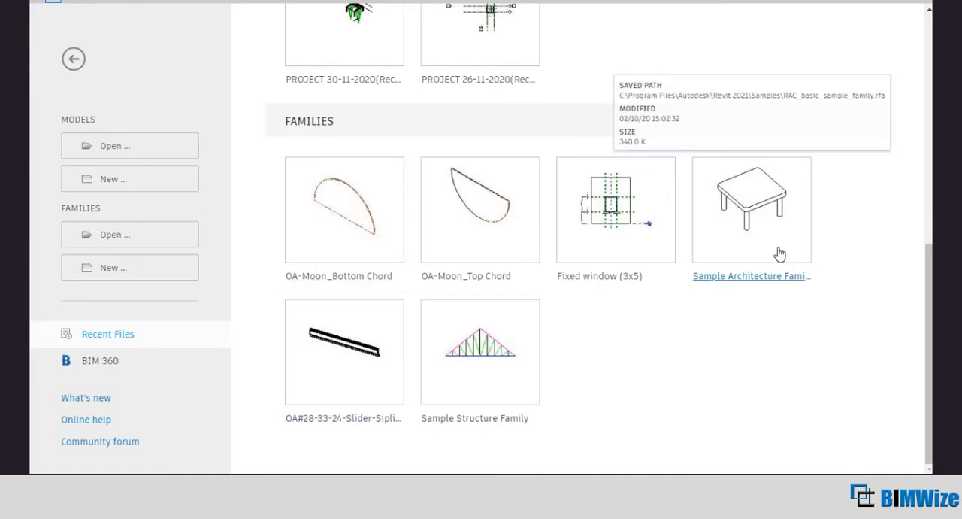
left_click(779, 254)
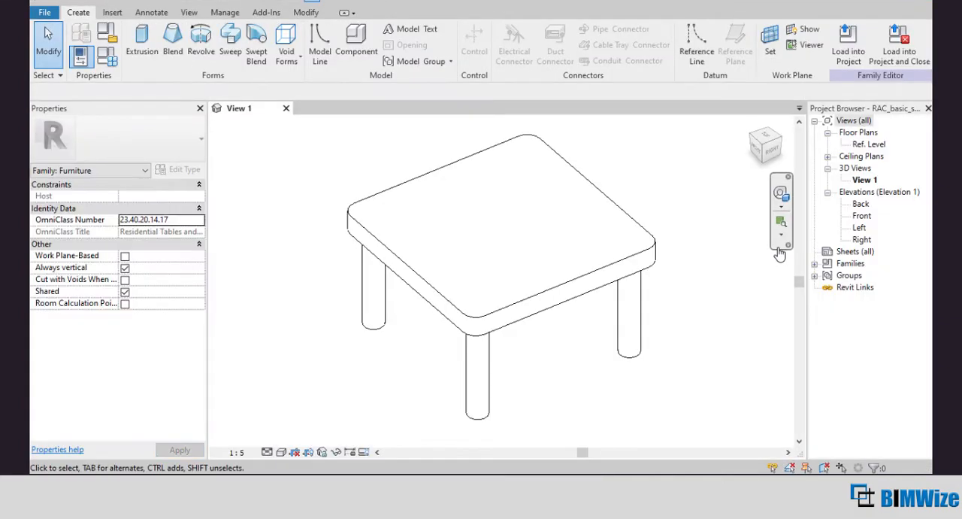
scroll(421, 272, "down", 4)
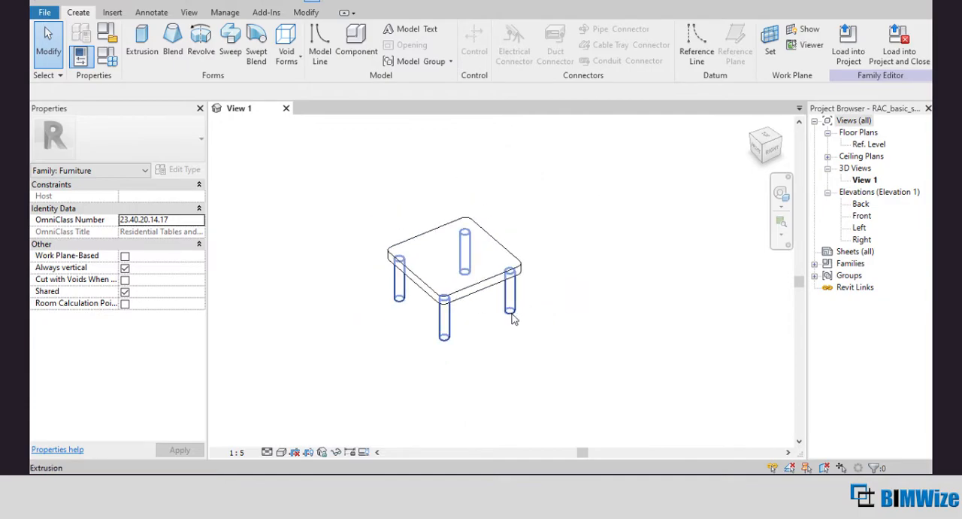
scroll(335, 231, "up", 1)
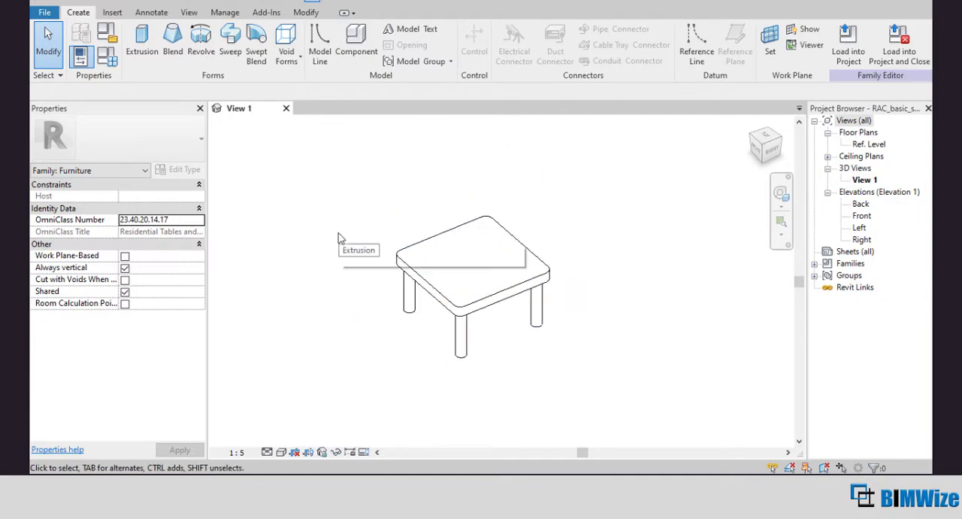
Step: Inspect the table's family category settings, keep Furniture as the category, and close the family
left_click(115, 43)
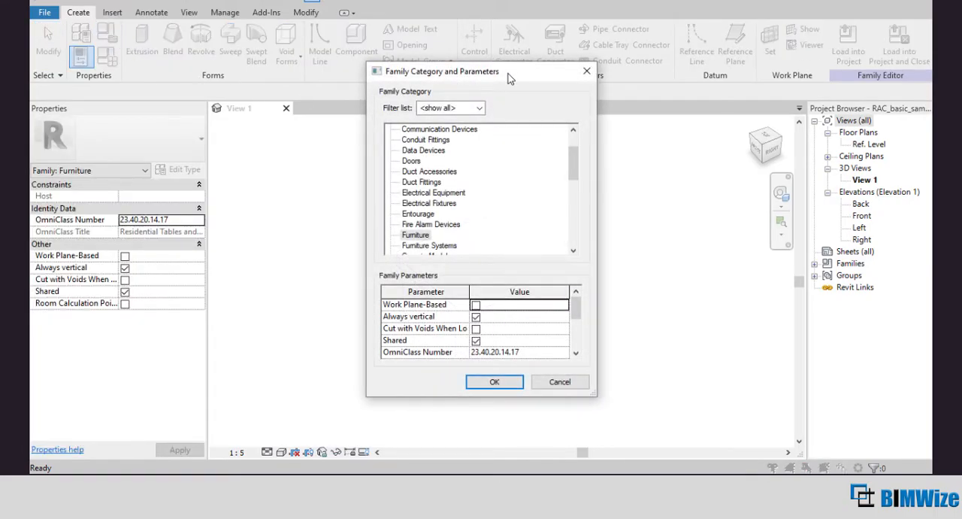
left_click_drag(506, 74, 256, 66)
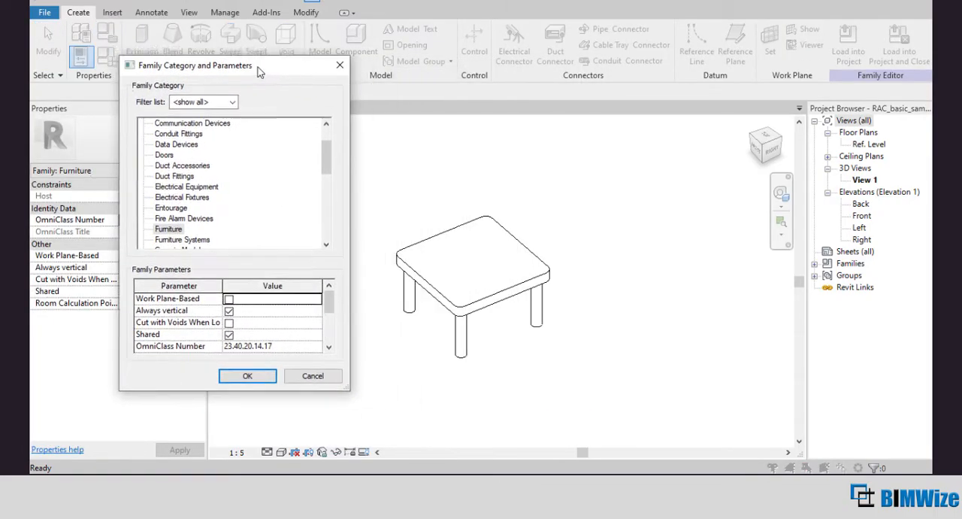
left_click(173, 227)
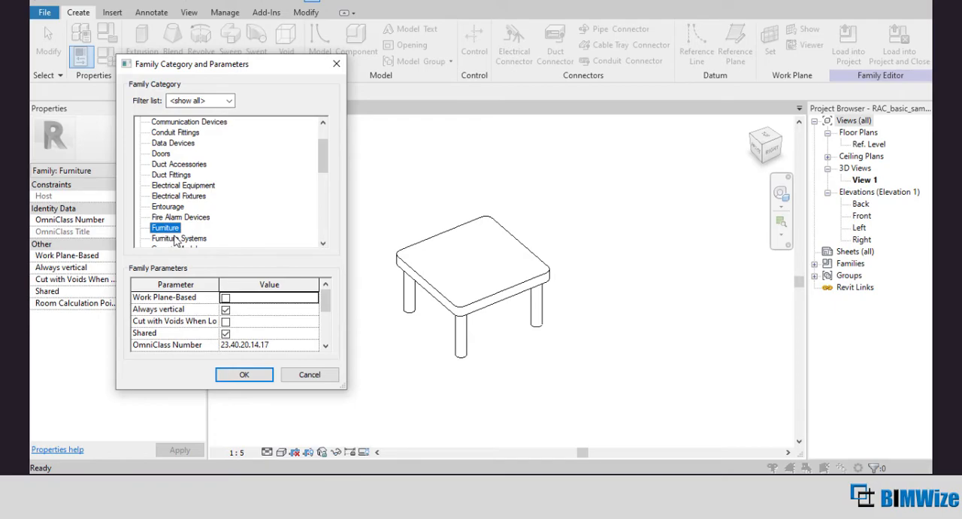
left_click(245, 374)
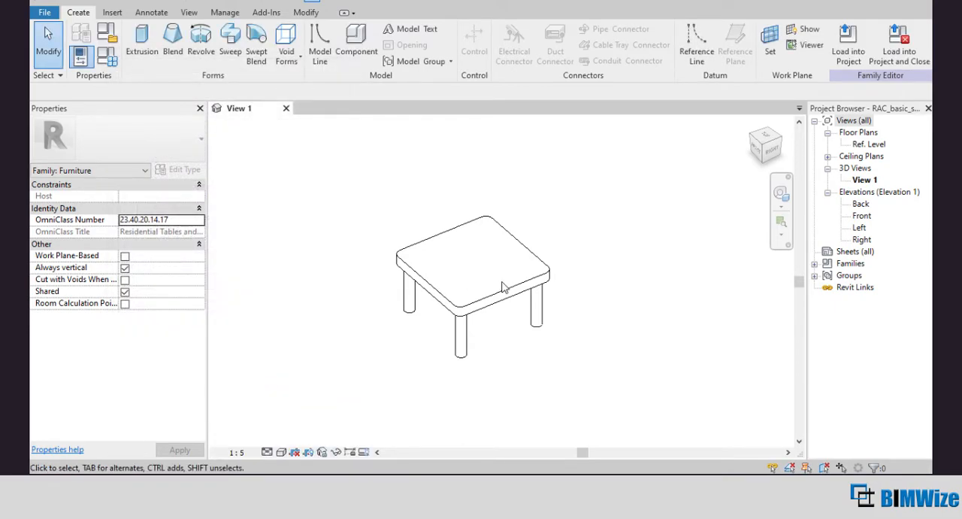
left_click(285, 109)
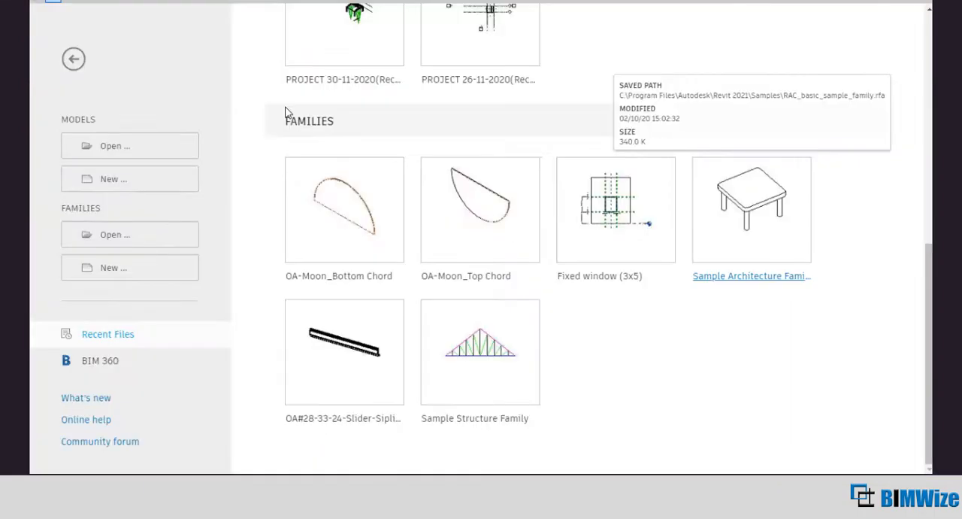
Step: Create a new family from the Generic Model template in the English-Imperial template folder
left_click(124, 279)
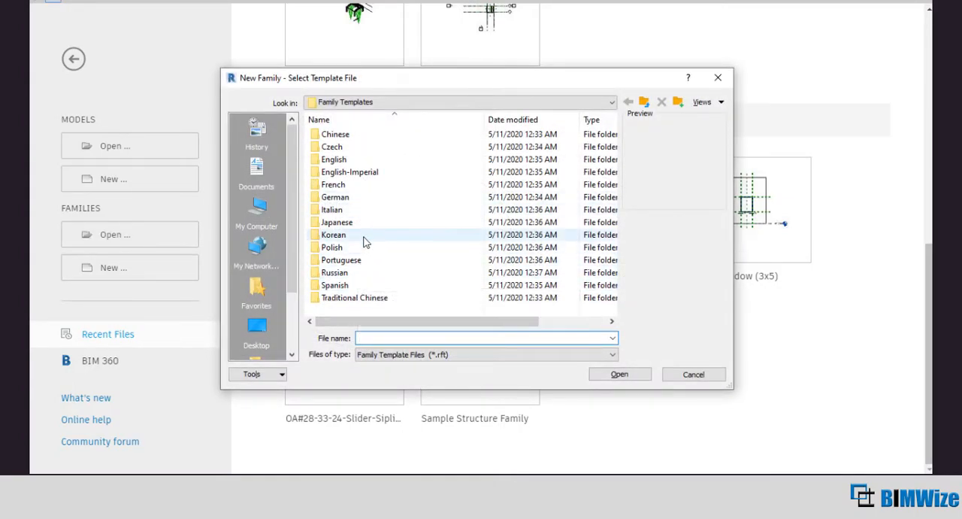
double_click(385, 174)
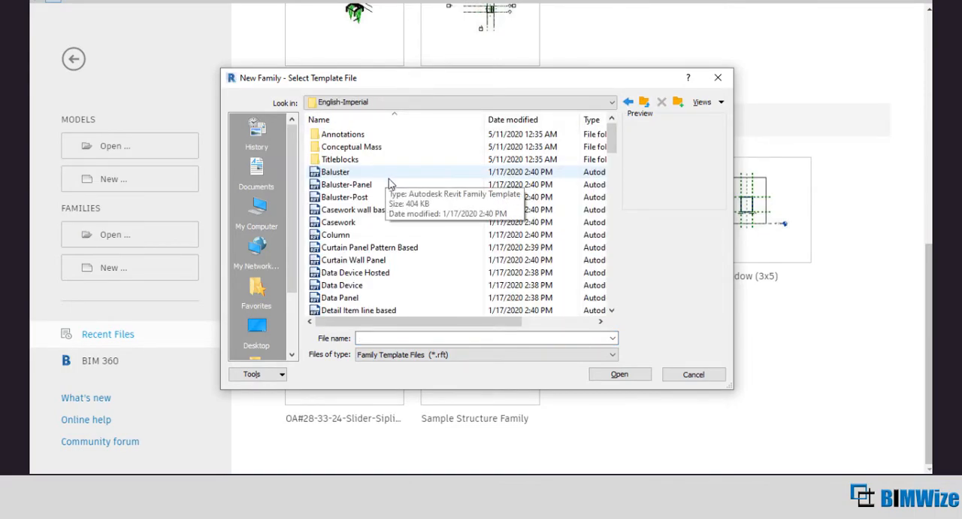
scroll(399, 203, "down", 3)
scroll(404, 209, "down", 7)
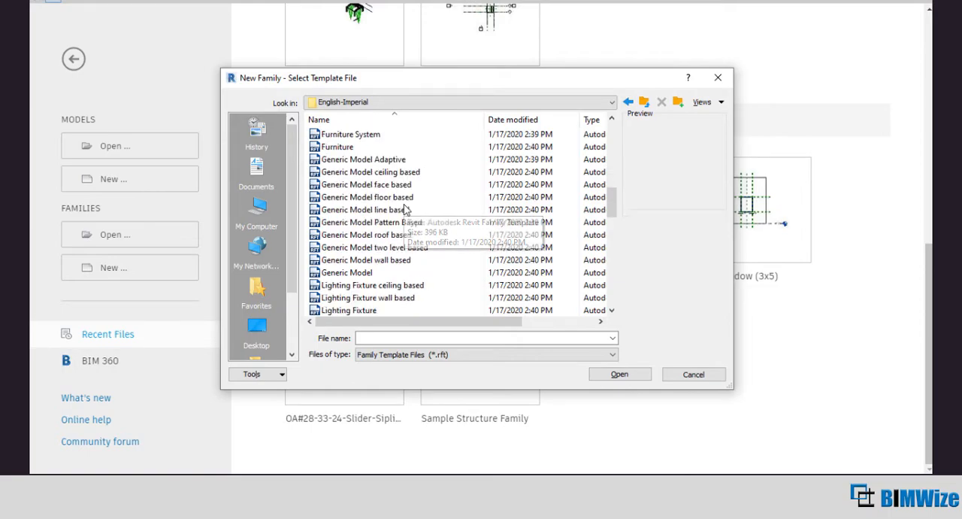
double_click(379, 273)
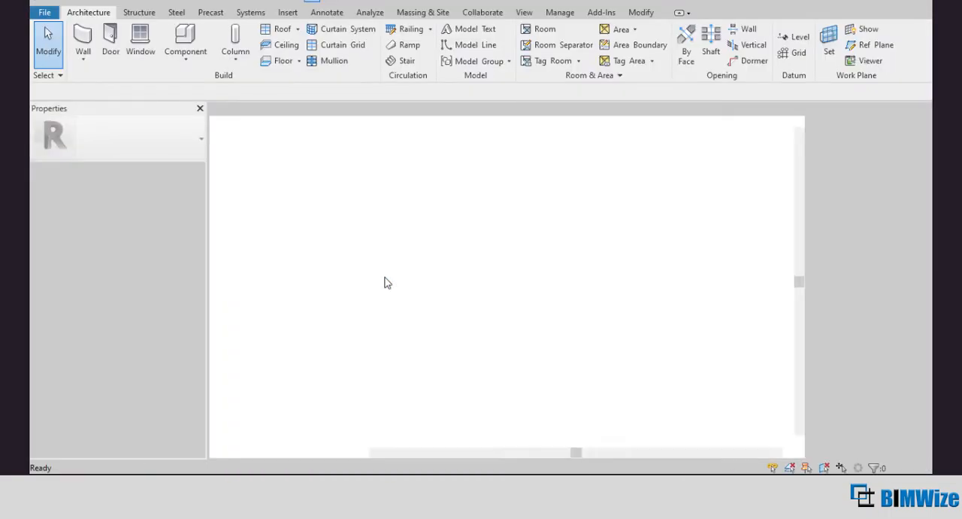
scroll(350, 252, "down", 3)
scroll(475, 203, "up", 4)
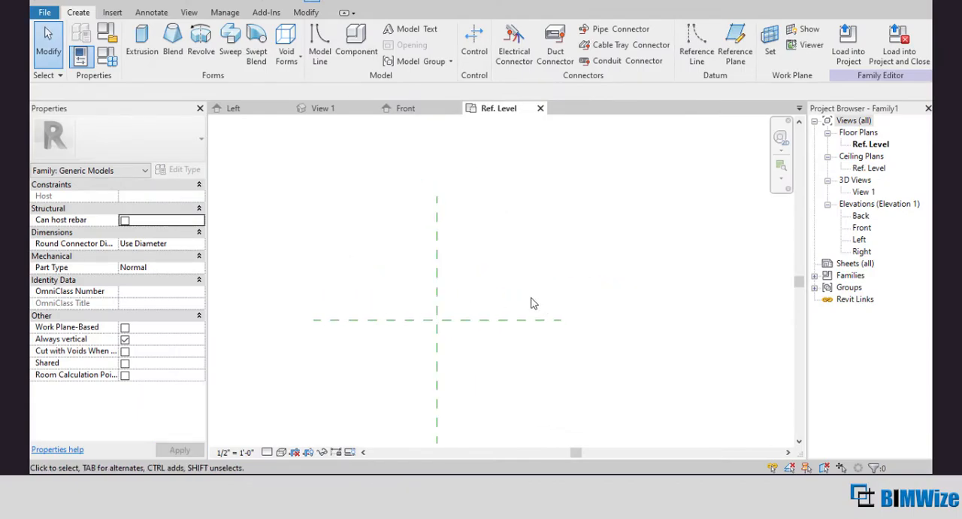
Step: Create a rectangular extrusion about 9" deep below the horizontal reference plane, extending about 3'-2" left of the vertical reference plane and similarly to its right
left_click(155, 50)
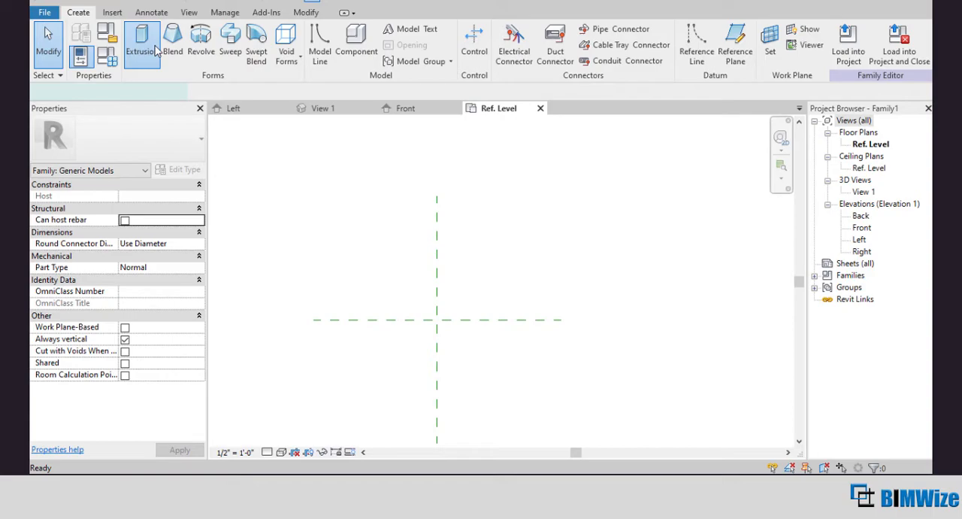
left_click(360, 320)
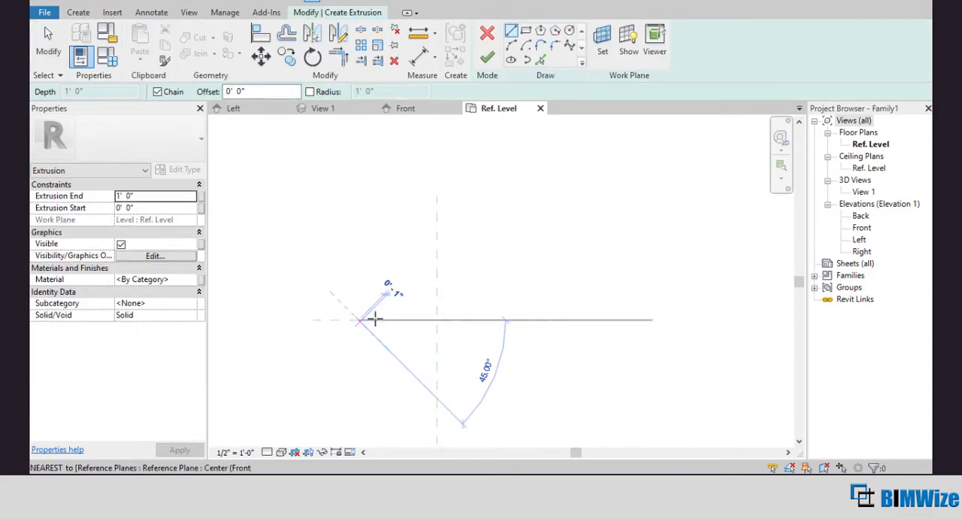
left_click(509, 320)
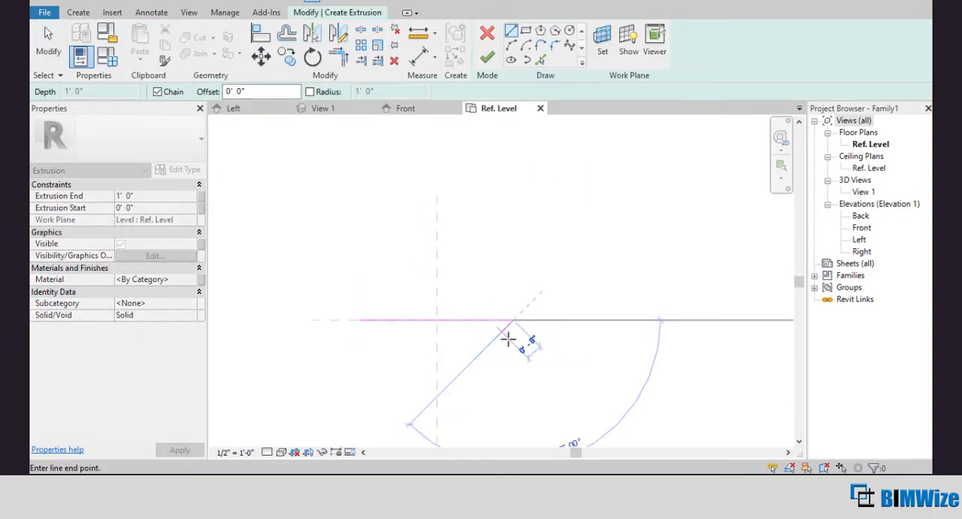
left_click(511, 338)
left_click(359, 337)
left_click(360, 320)
left_click(486, 58)
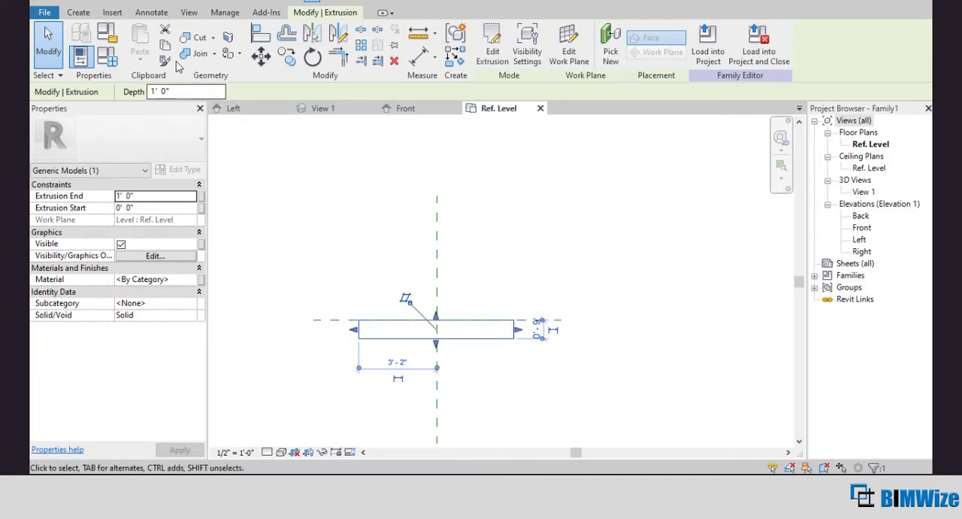
Step: Set the family category to Security Devices and select the extrusion to check its category
left_click(109, 33)
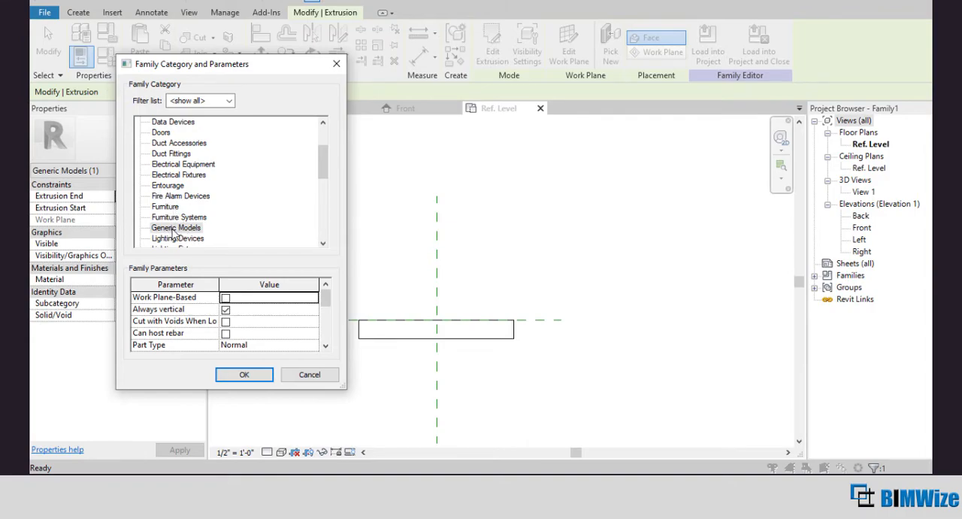
scroll(222, 195, "up", 2)
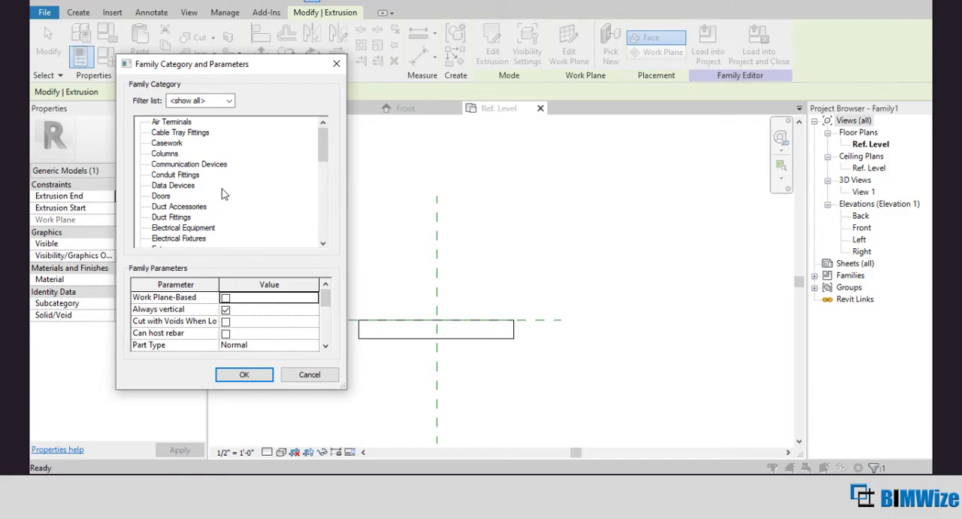
scroll(223, 195, "down", 4)
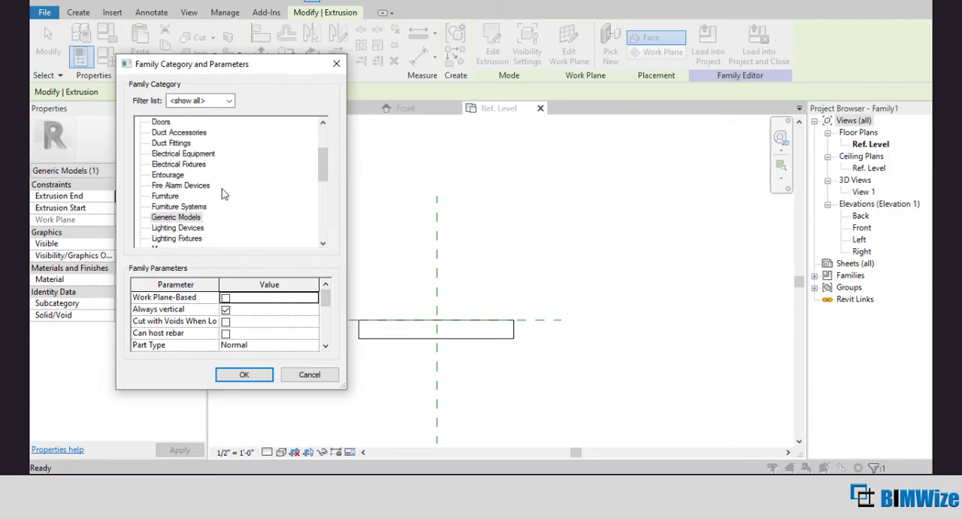
scroll(223, 194, "down", 5)
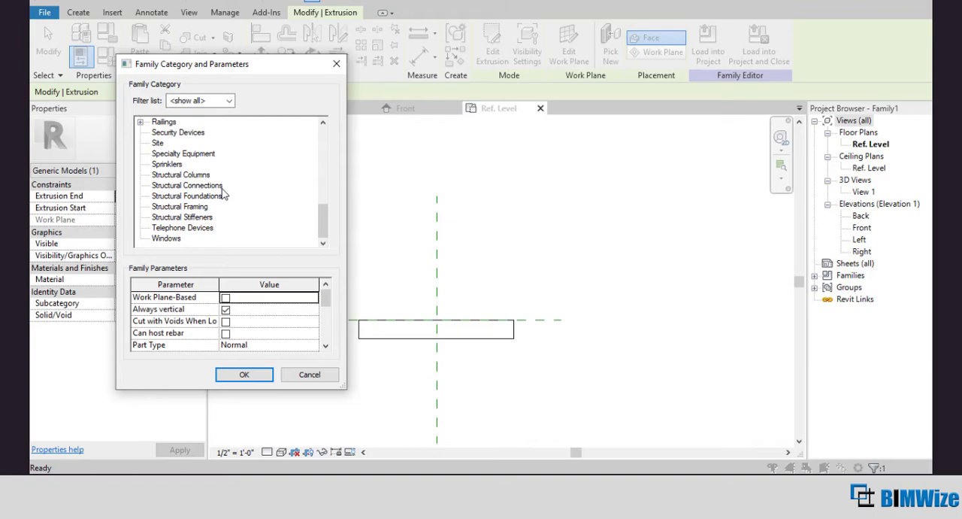
left_click(189, 134)
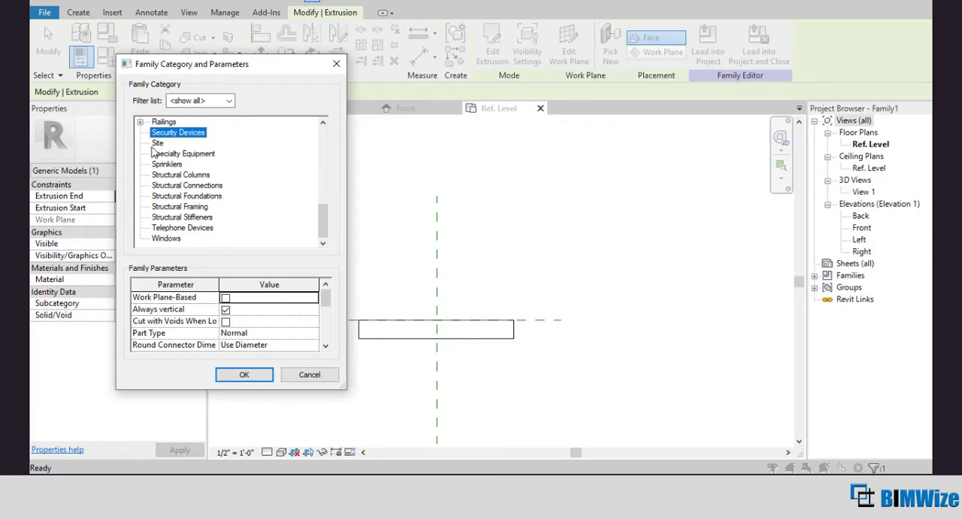
left_click(244, 376)
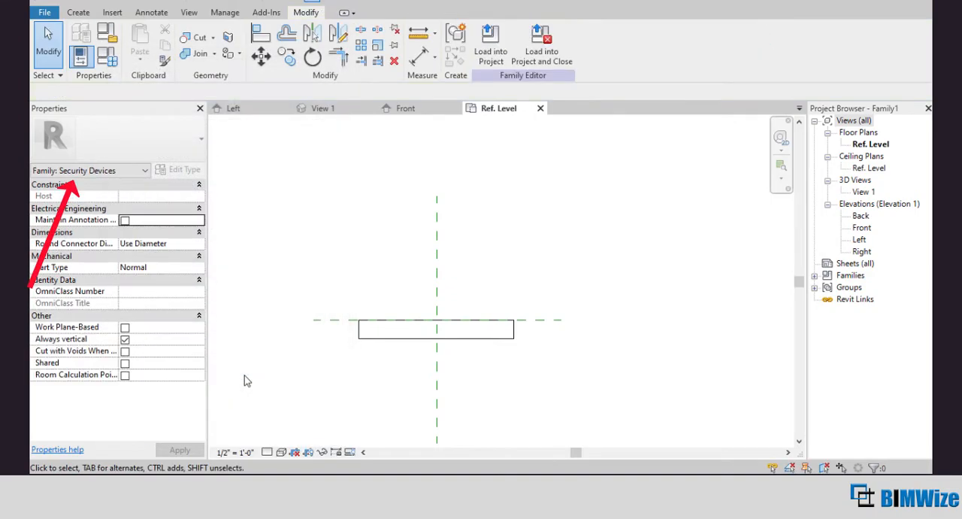
left_click(362, 338)
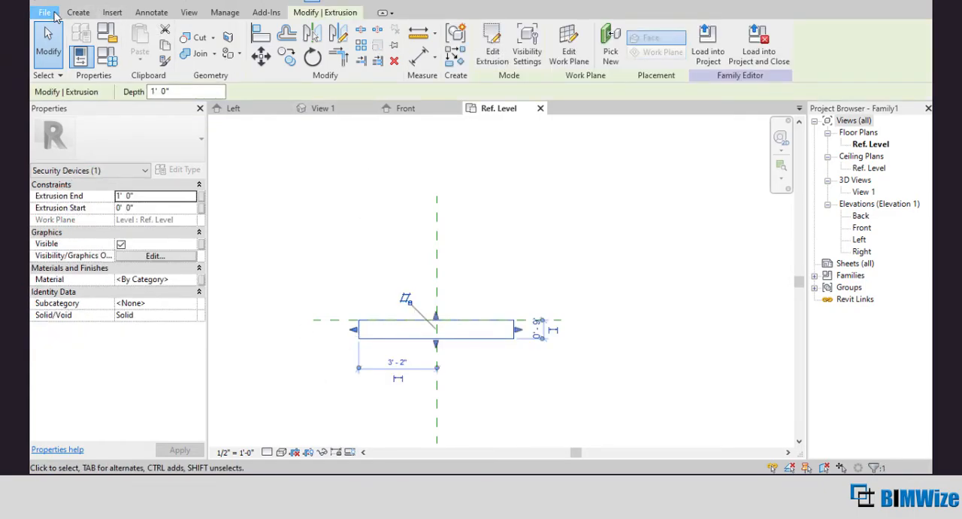
Step: Create a new project based on the Imperial-Construction Template
left_click(44, 12)
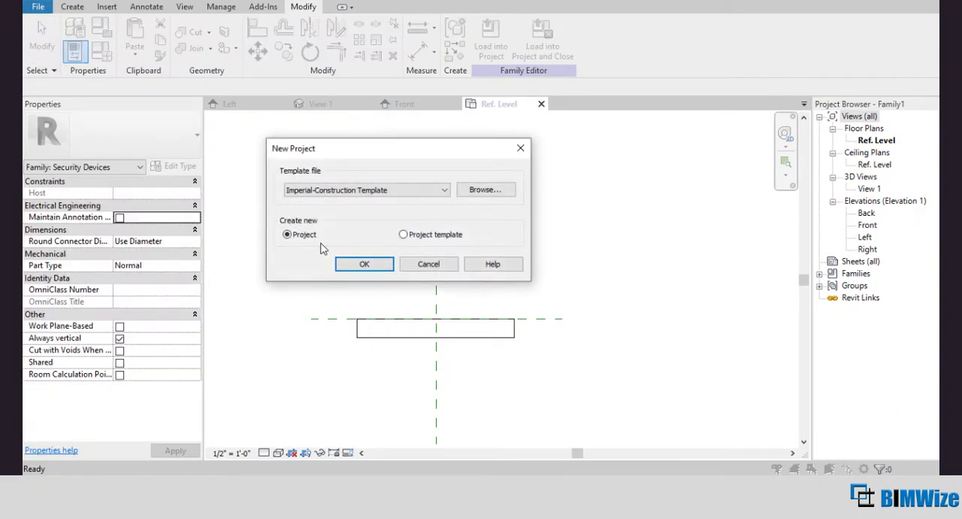
left_click(364, 264)
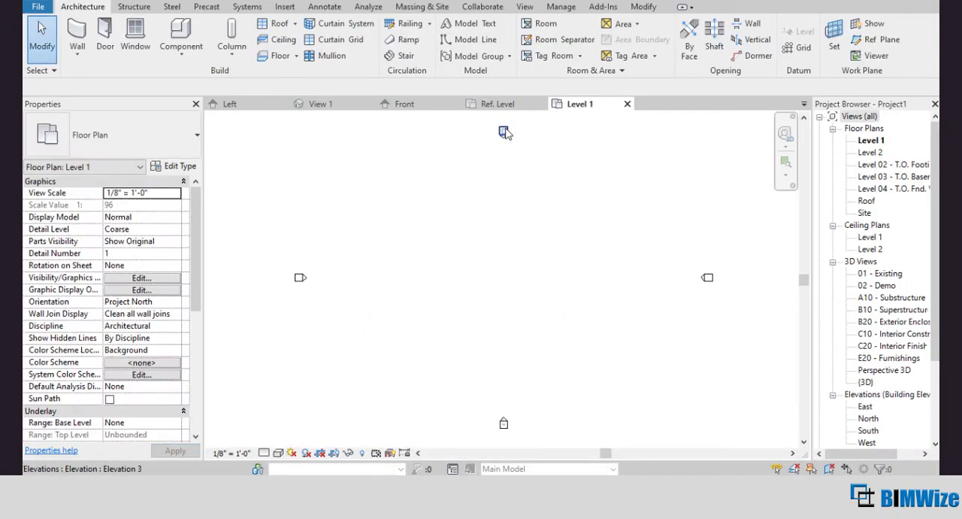
Step: Load the extrusion family into the new project and place one instance between the elevation markers on Level 1
left_click(499, 104)
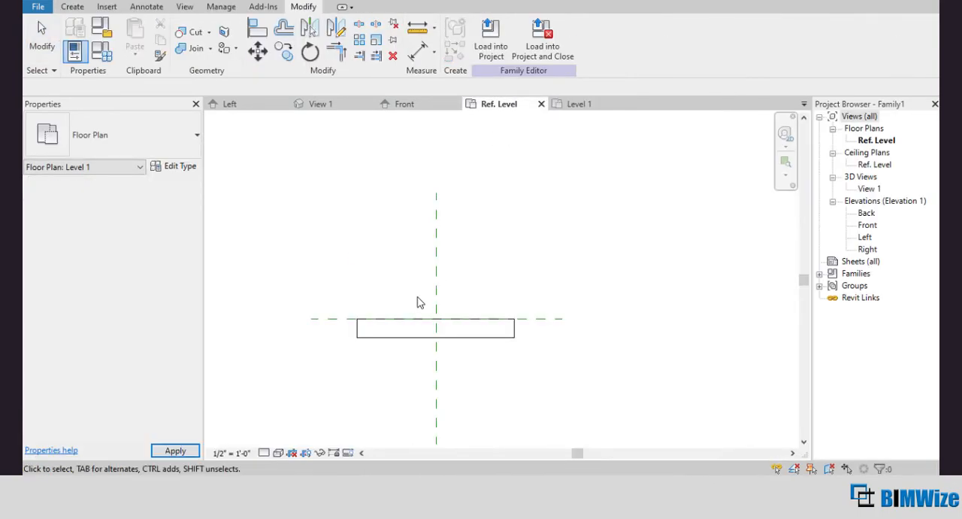
left_click(388, 337)
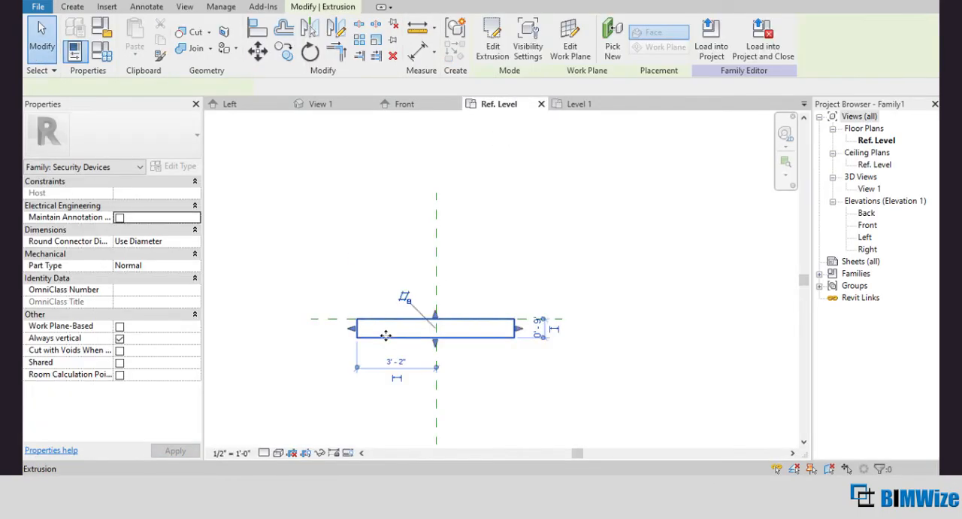
left_click(709, 48)
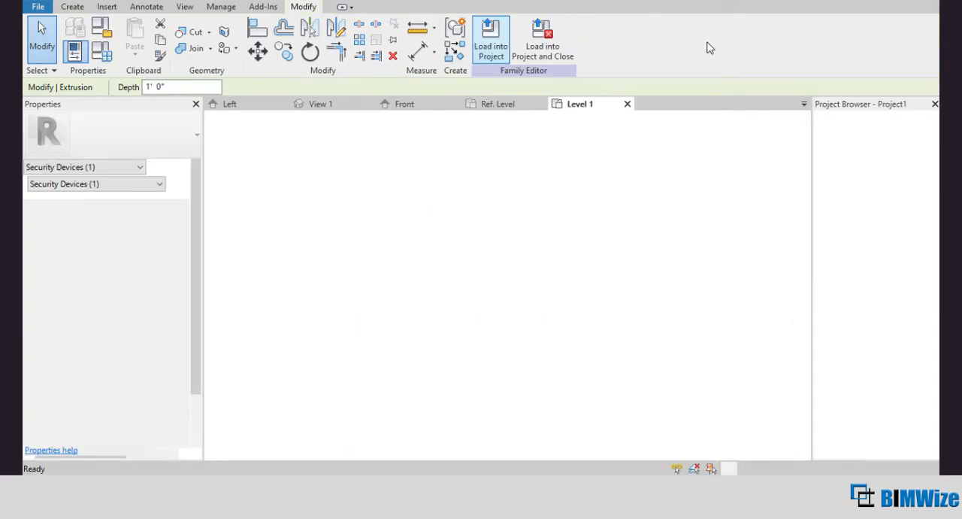
left_click(478, 279)
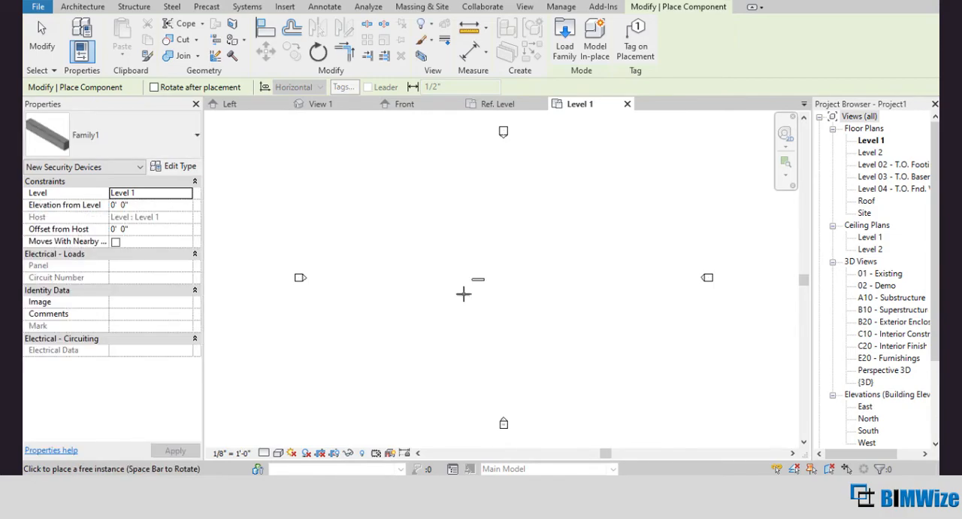
key("Escape")
key("Escape")
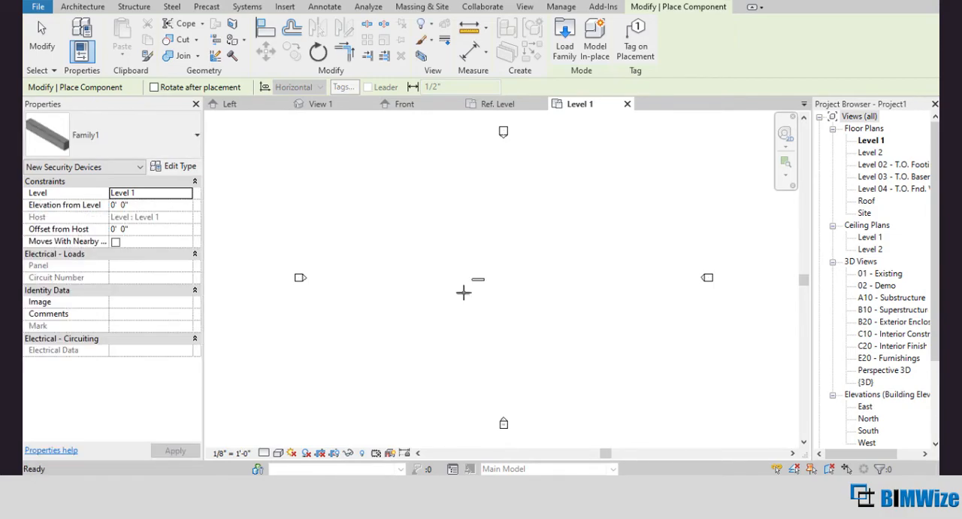
Step: Select the placed family instance and examine the category listed in its properties
scroll(464, 296, "up", 4)
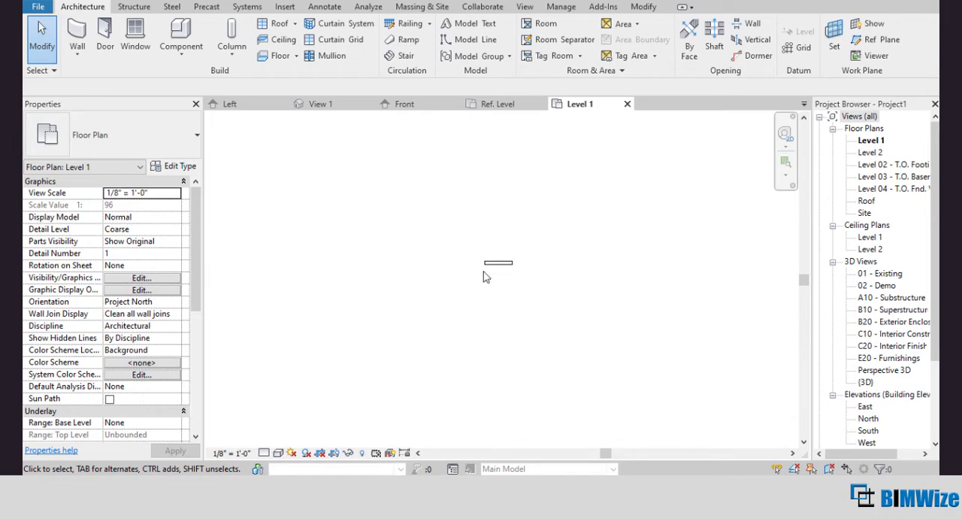
left_click(488, 300)
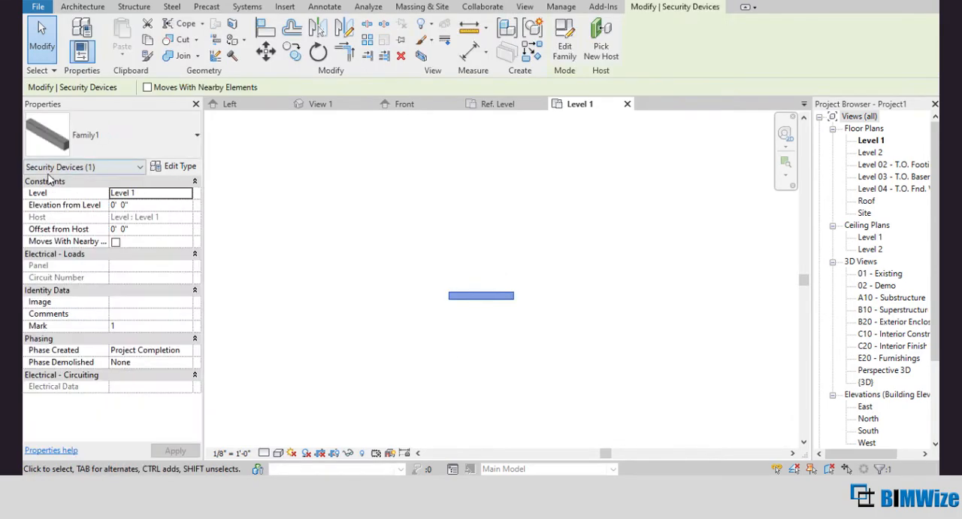
left_click(140, 167)
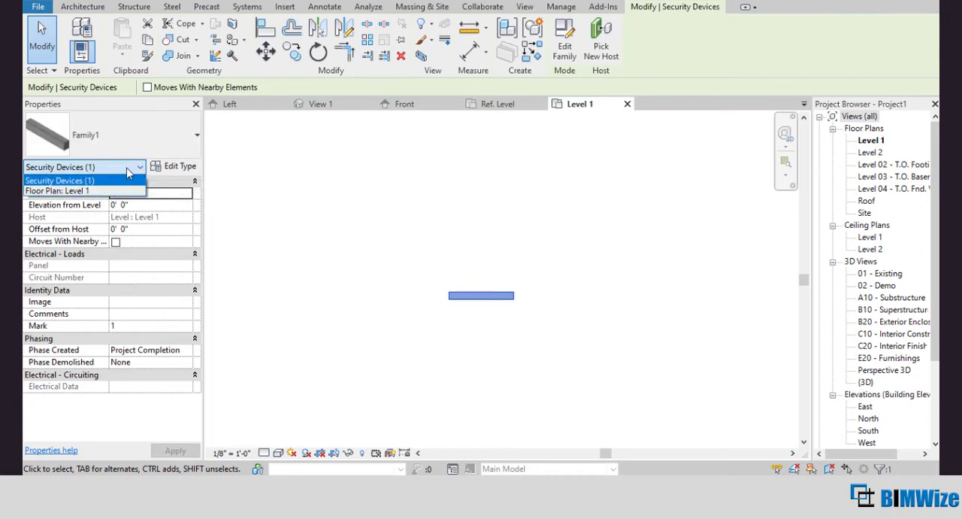
Step: Examine which types are available for the selected security device instance and deselect it
left_click(126, 175)
left_click(178, 152)
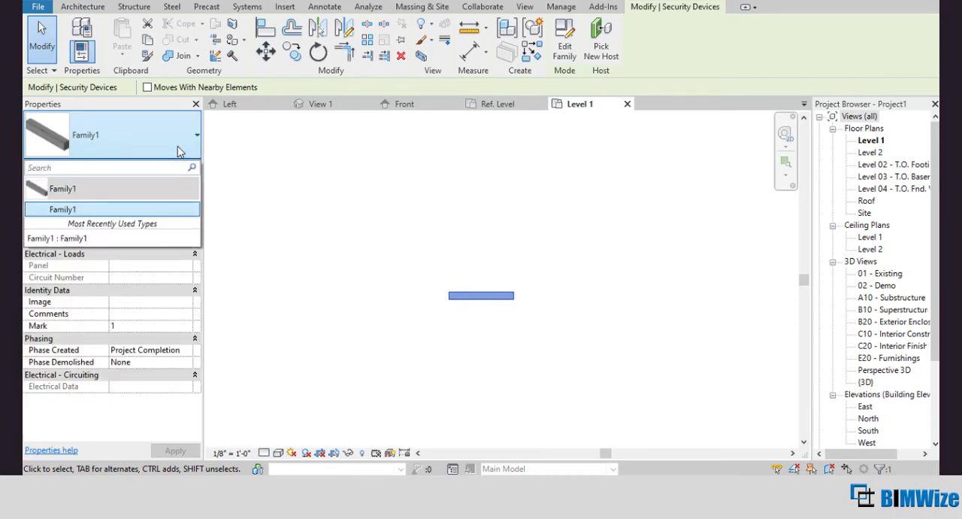
left_click(178, 148)
left_click(363, 189)
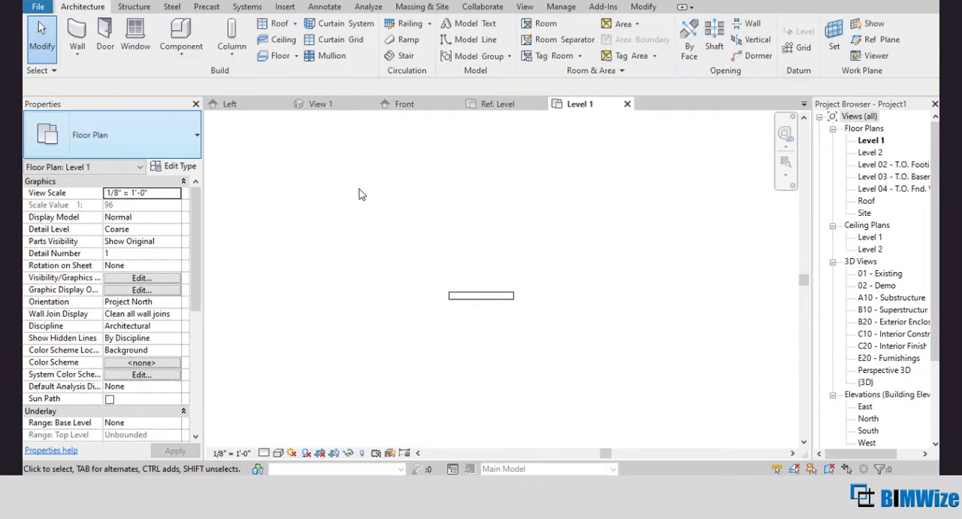
Step: Review the types available for placing a structural column, leave the command without placing one, and reselect the placed family instance
left_click(226, 32)
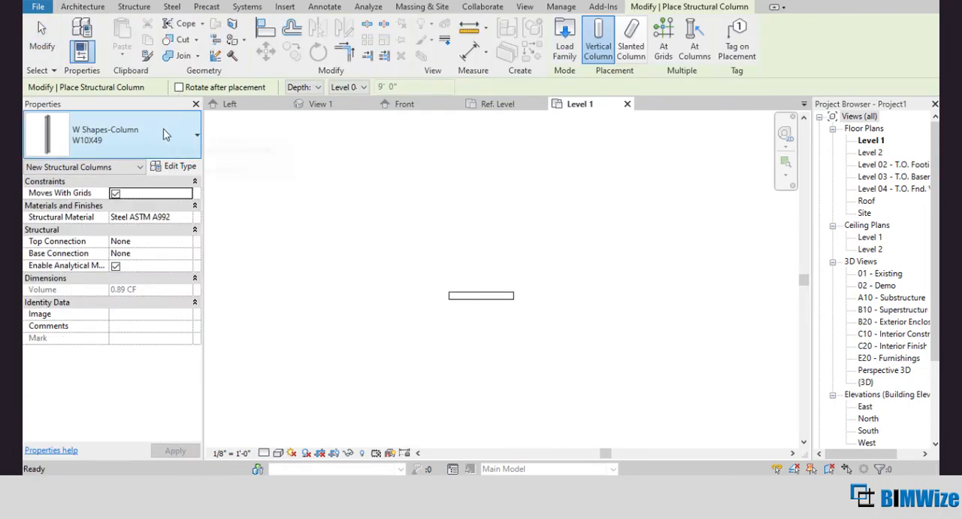
left_click(167, 134)
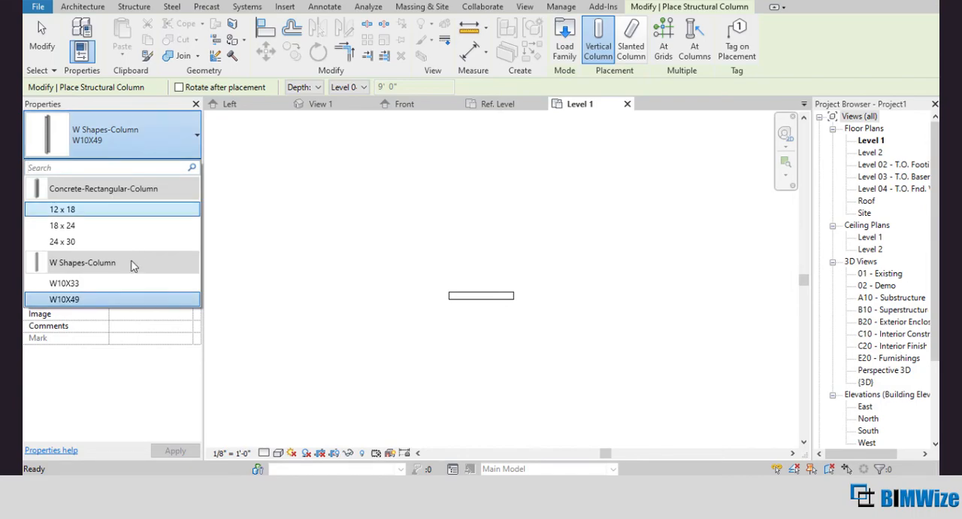
left_click(188, 149)
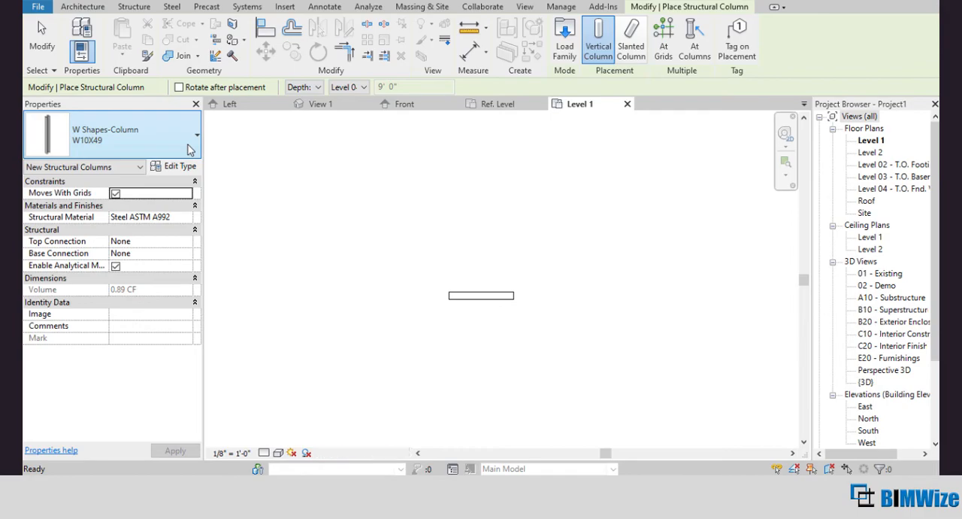
key("Escape")
key("Escape")
left_click(489, 297)
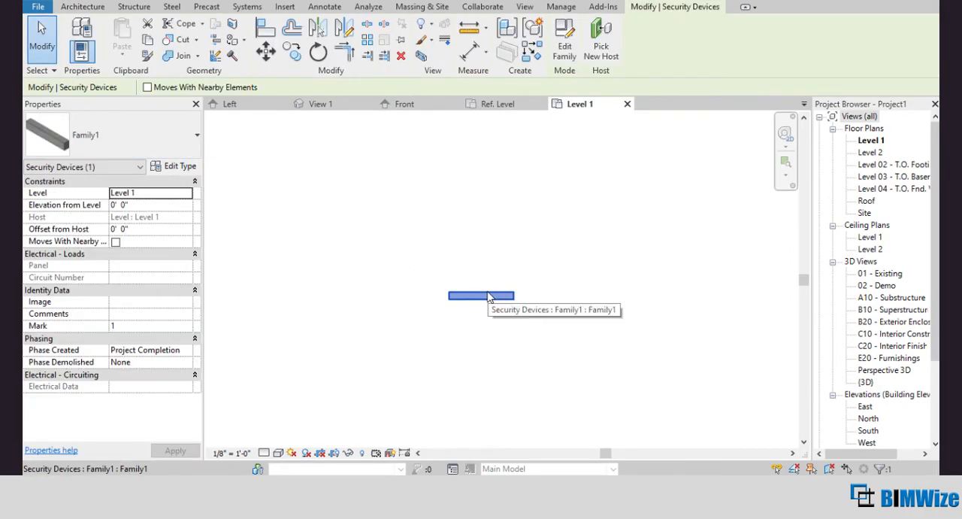